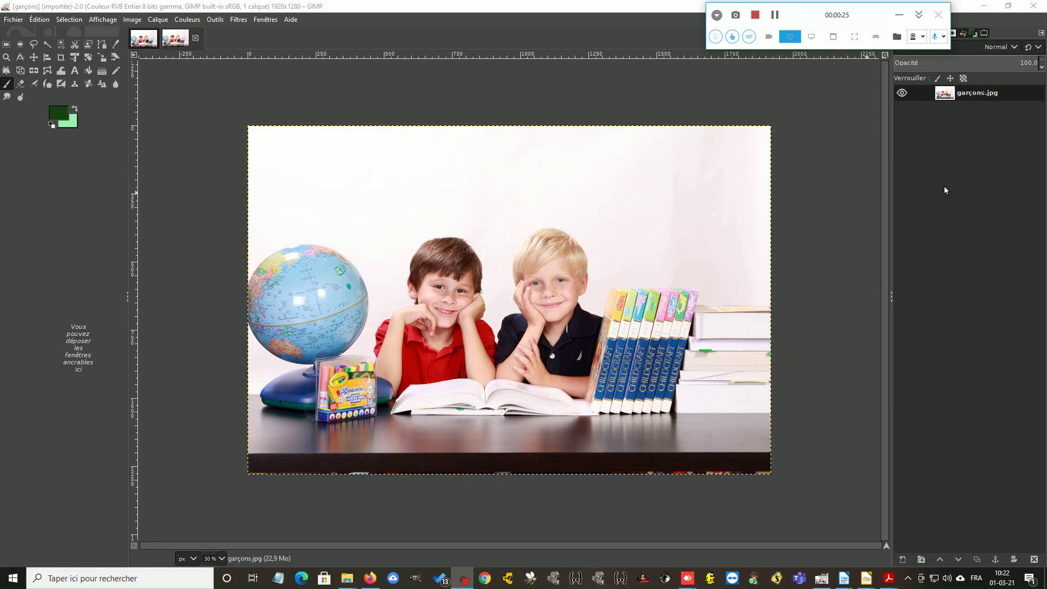
Step: Duplicate the garçons.jpg layer and hide the original layer
{"action": "right_click", "coordinate": [970, 95]}
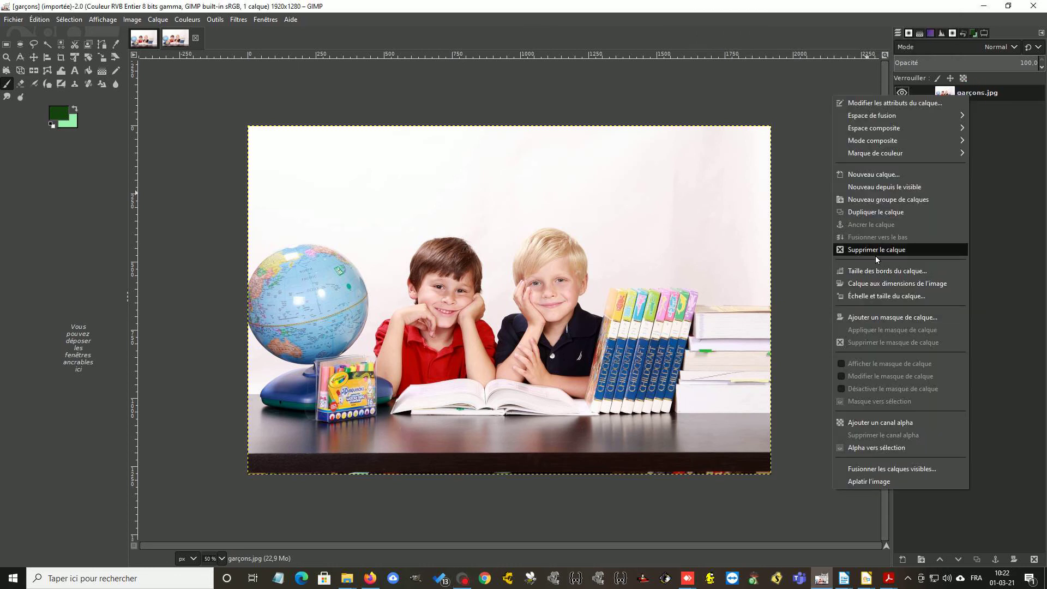
{"action": "left_click", "coordinate": [879, 211]}
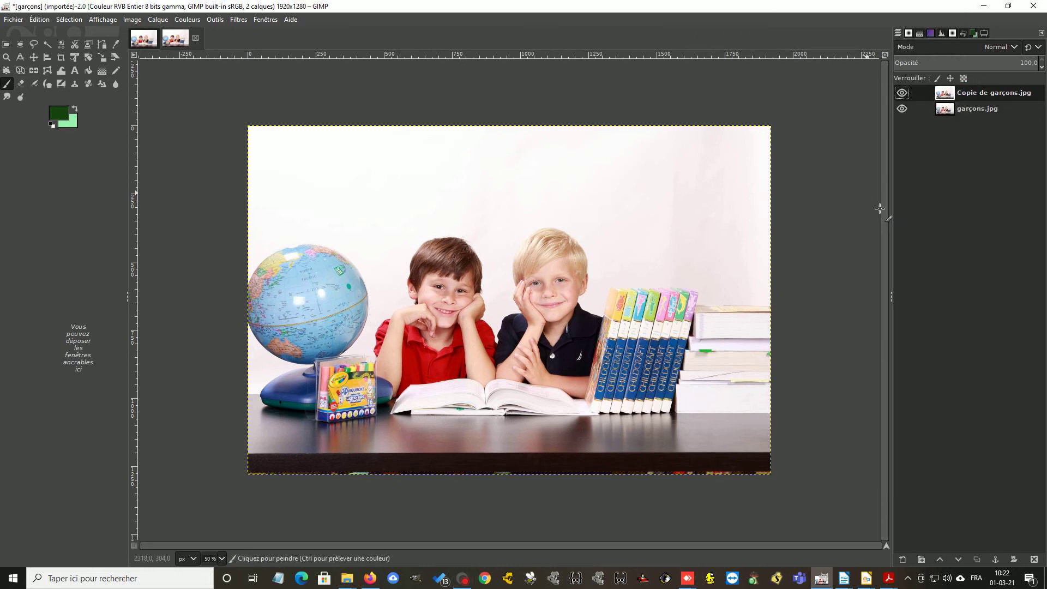
{"action": "left_click", "coordinate": [902, 110]}
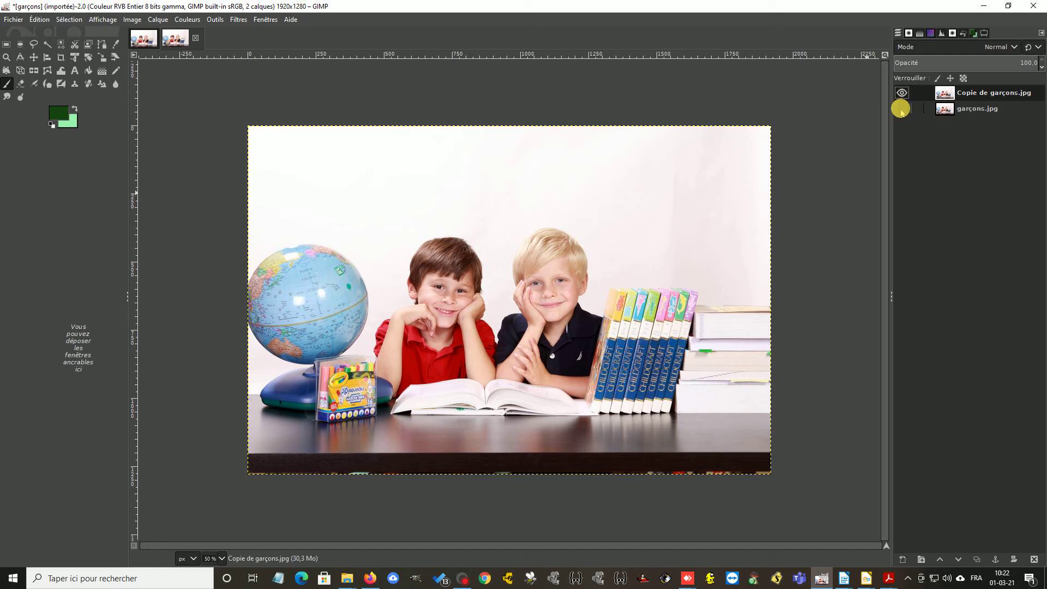
Step: Rename the duplicated layer as 1
{"action": "double_click", "coordinate": [982, 92]}
{"action": "type", "text": "1"}
{"action": "key", "text": "Return"}
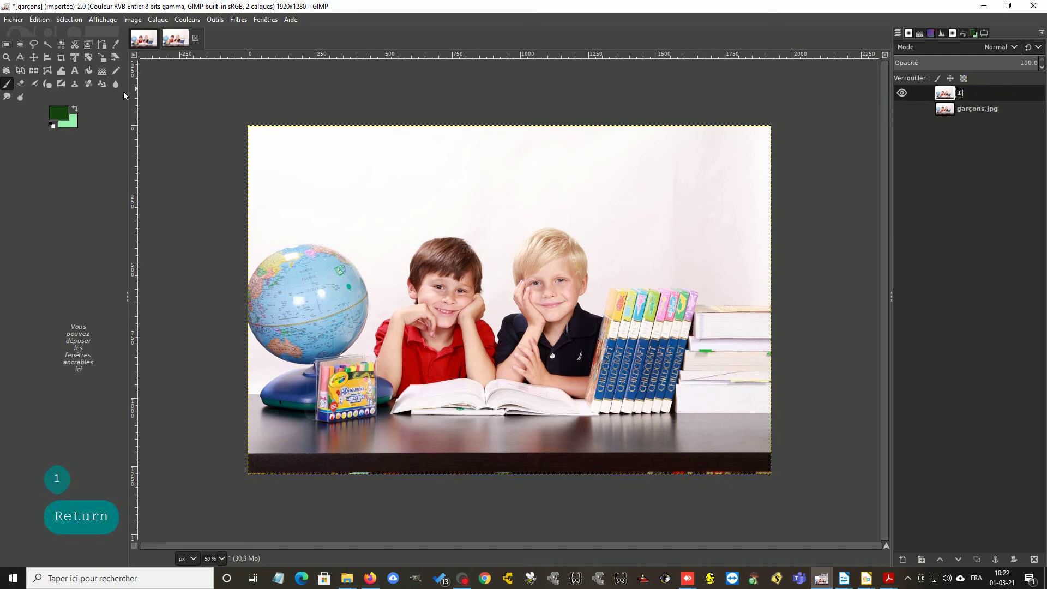
Step: Make an elliptical selection about 182 × 258 px around the face of the brown-haired boy in red
{"action": "left_click", "coordinate": [20, 44]}
{"action": "left_click", "coordinate": [985, 33]}
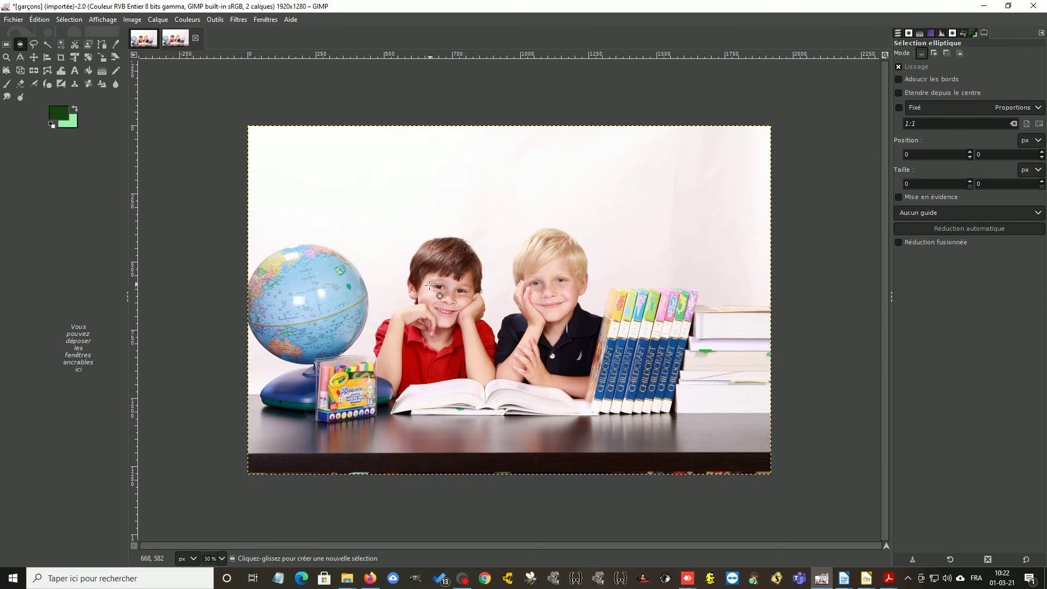
{"action": "left_click_drag", "start_coordinate": [424, 277], "coordinate": [471, 326]}
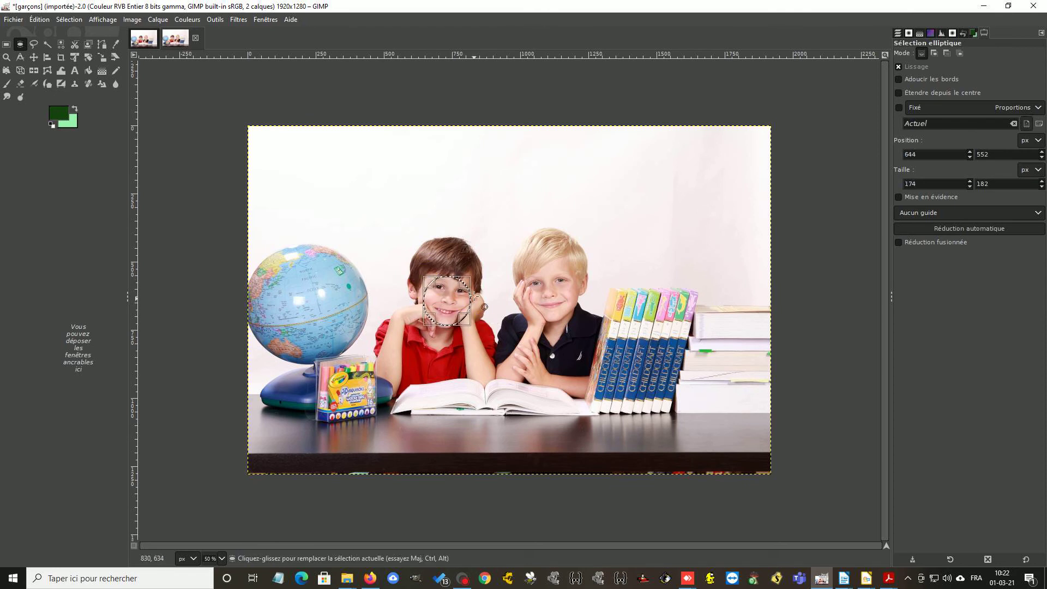
{"action": "left_click_drag", "start_coordinate": [465, 285], "coordinate": [420, 270]}
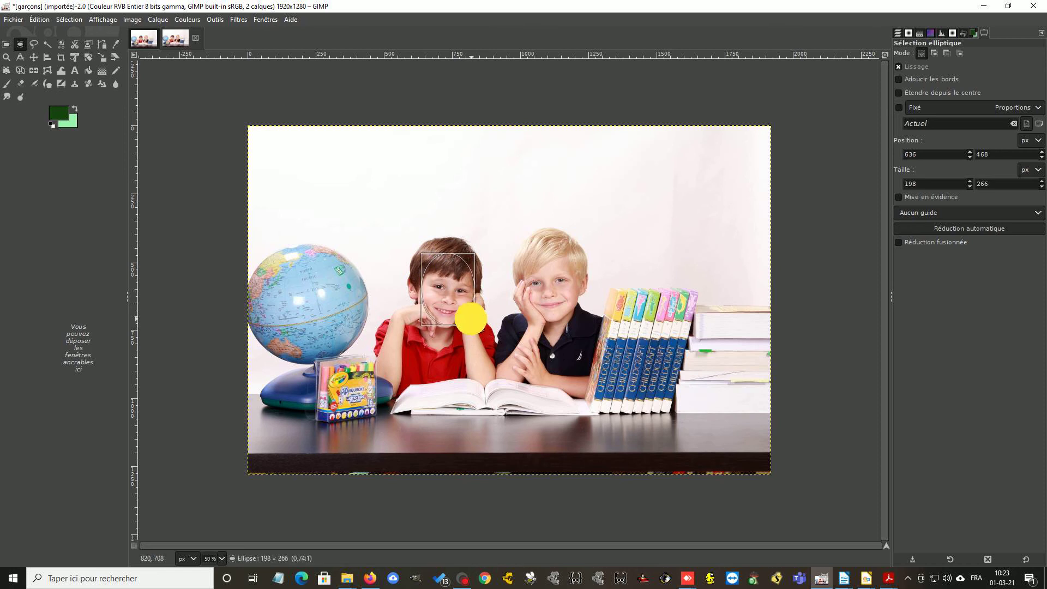
{"action": "left_click_drag", "start_coordinate": [467, 316], "coordinate": [467, 317]}
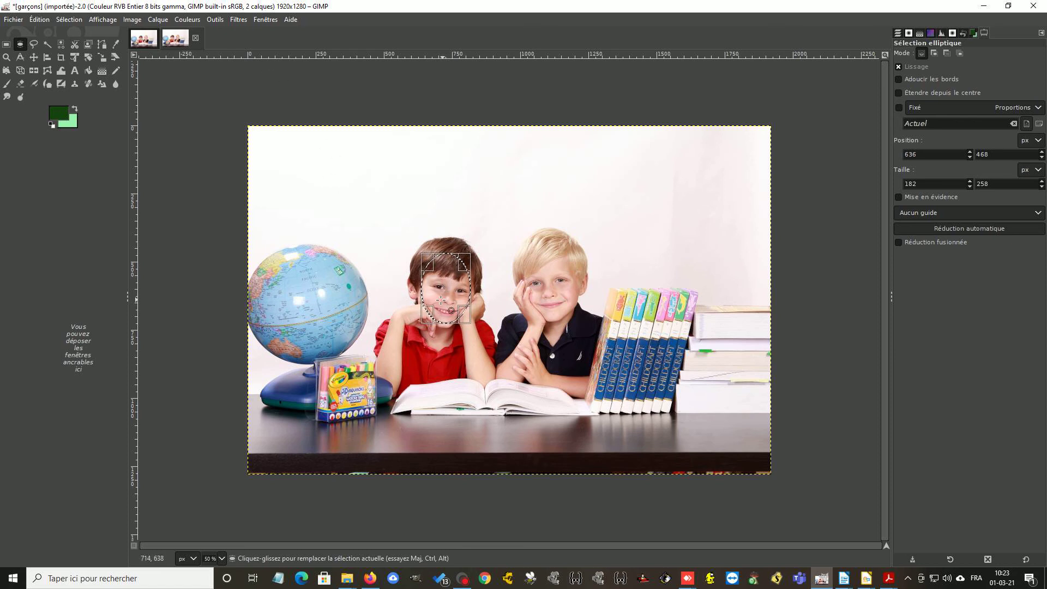
Step: Apply a Gaussian blur to the selected face with X and Y sizes of 13.17
{"action": "left_click", "coordinate": [235, 19]}
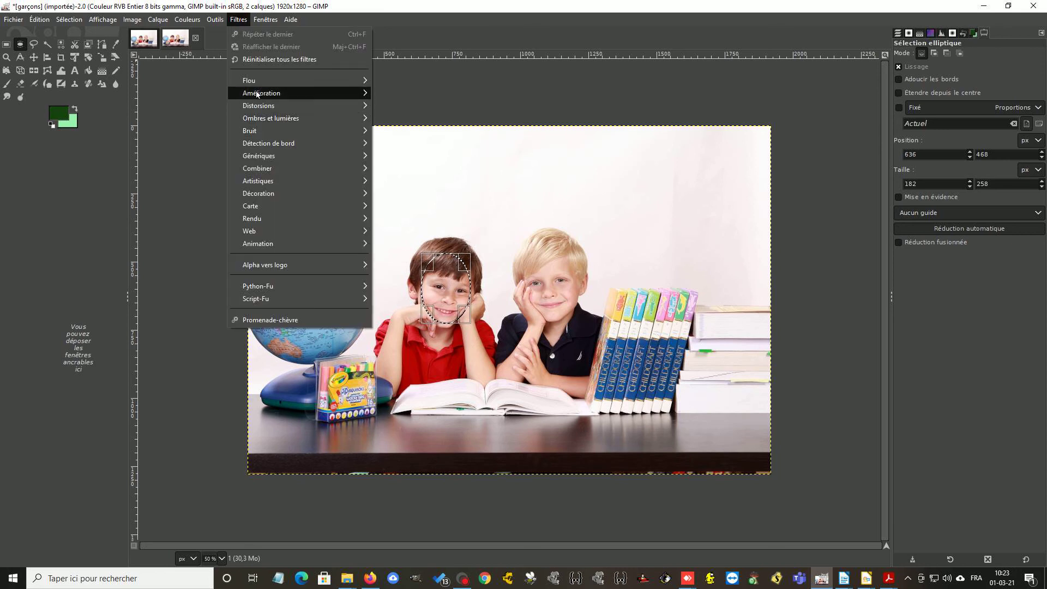
{"action": "mouse_move", "coordinate": [339, 82]}
{"action": "left_click", "coordinate": [381, 79]}
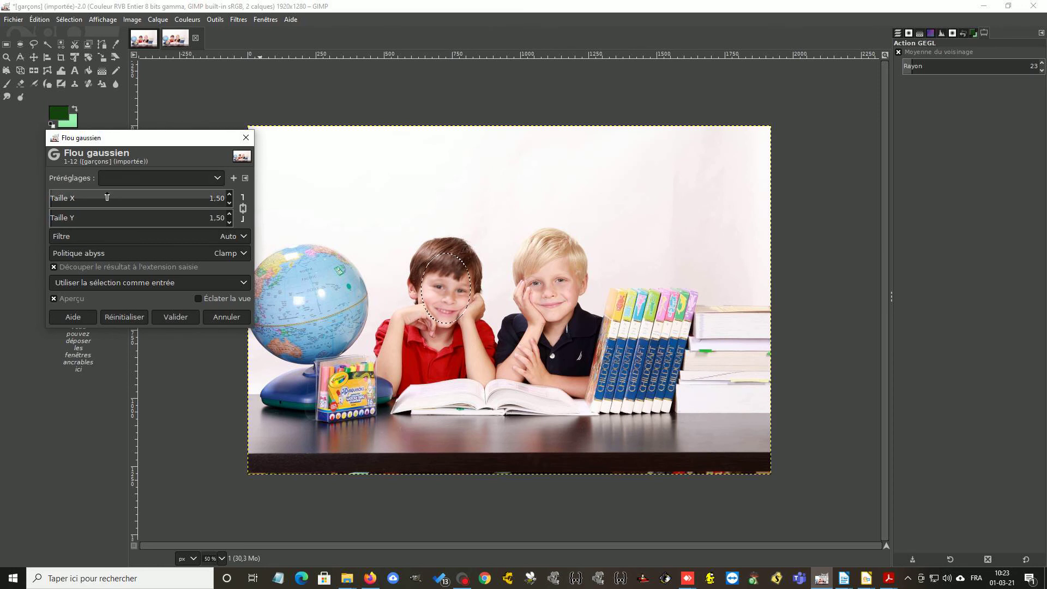
{"action": "left_click", "coordinate": [59, 198]}
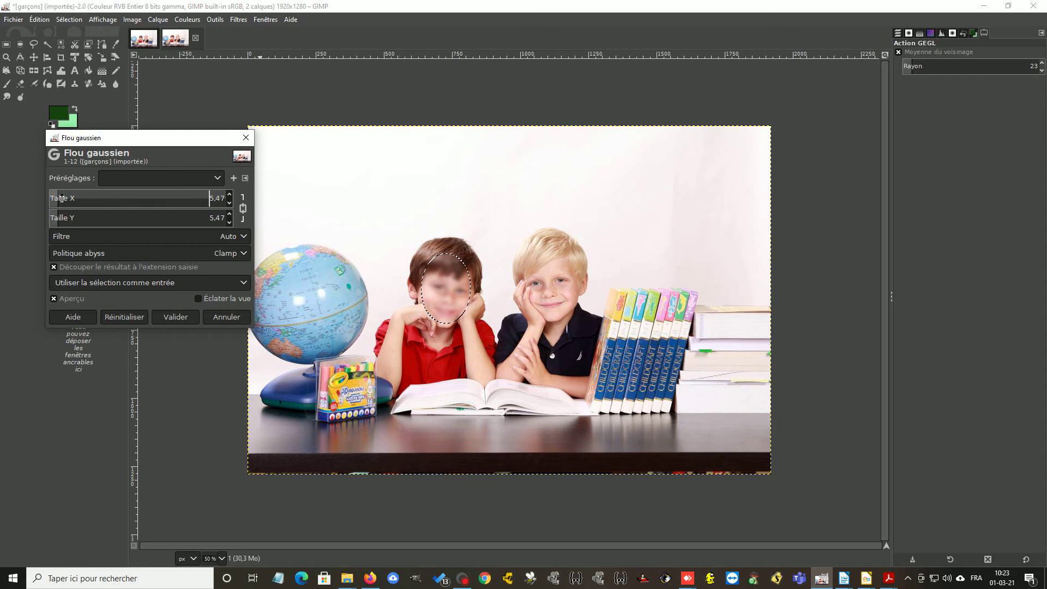
{"action": "left_click", "coordinate": [64, 197]}
{"action": "left_click", "coordinate": [71, 194]}
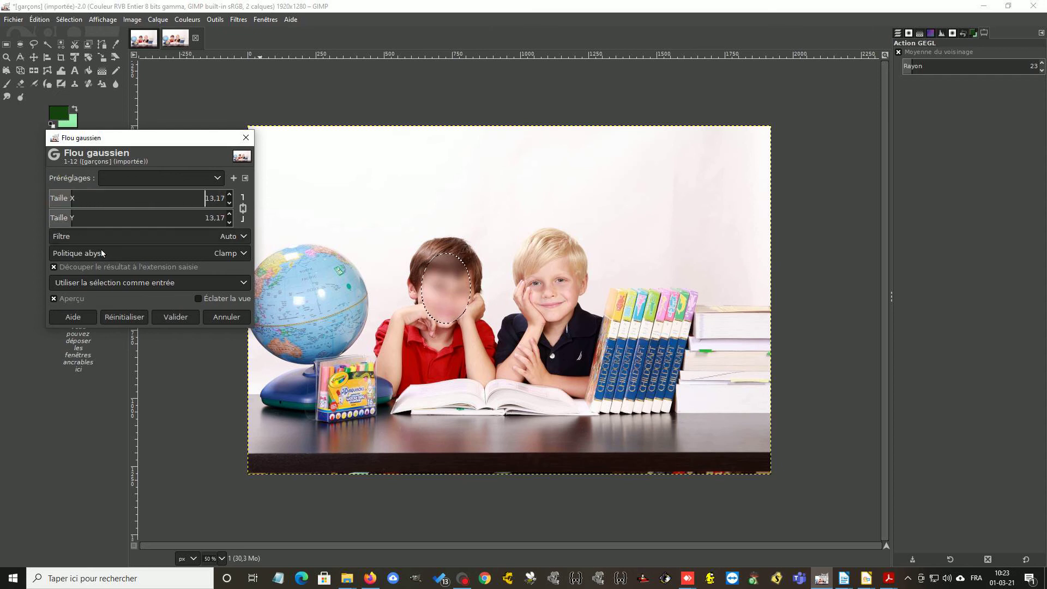
{"action": "left_click", "coordinate": [176, 317]}
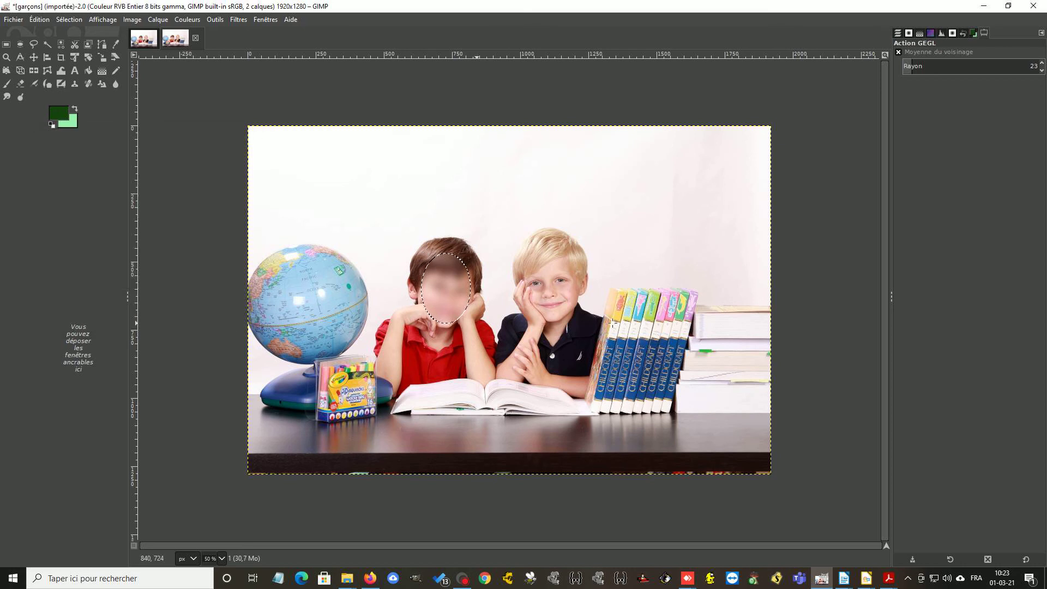
Step: Show the layer list again and clear the selection around the blurred face
{"action": "left_click", "coordinate": [898, 33]}
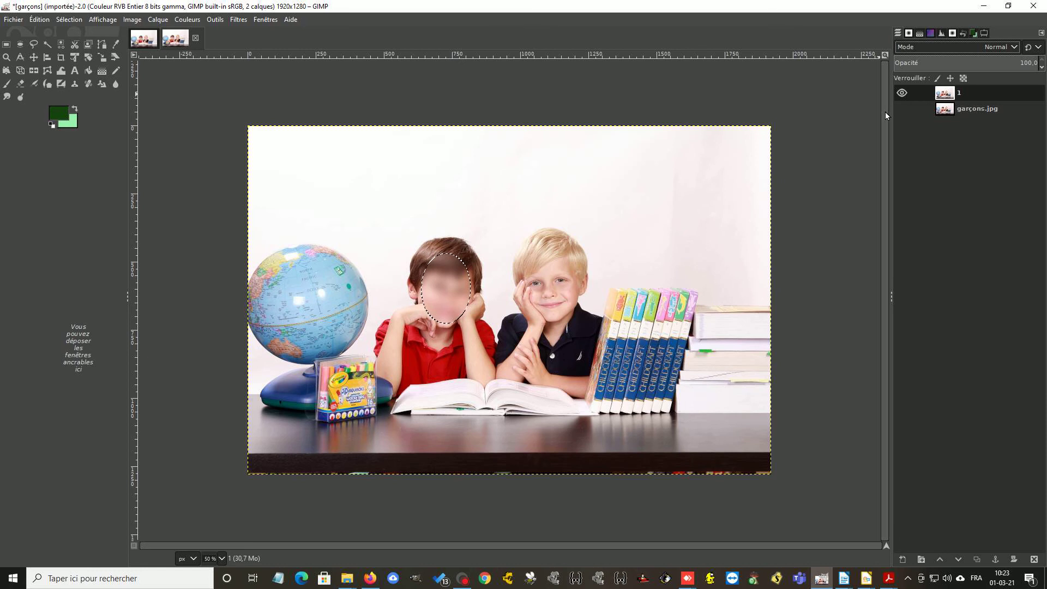
{"action": "left_click", "coordinate": [69, 22]}
{"action": "left_click", "coordinate": [77, 43]}
Step: Make an elliptical selection around the blond boy's face, widening it to cover the whole face
{"action": "left_click", "coordinate": [20, 45]}
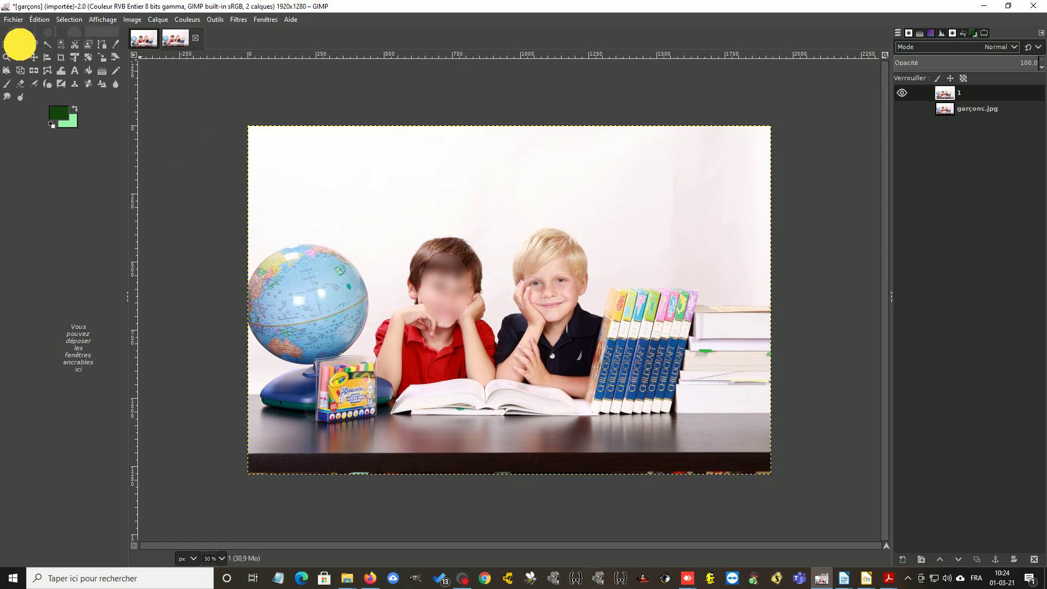
{"action": "left_click", "coordinate": [221, 558]}
{"action": "left_click", "coordinate": [215, 508]}
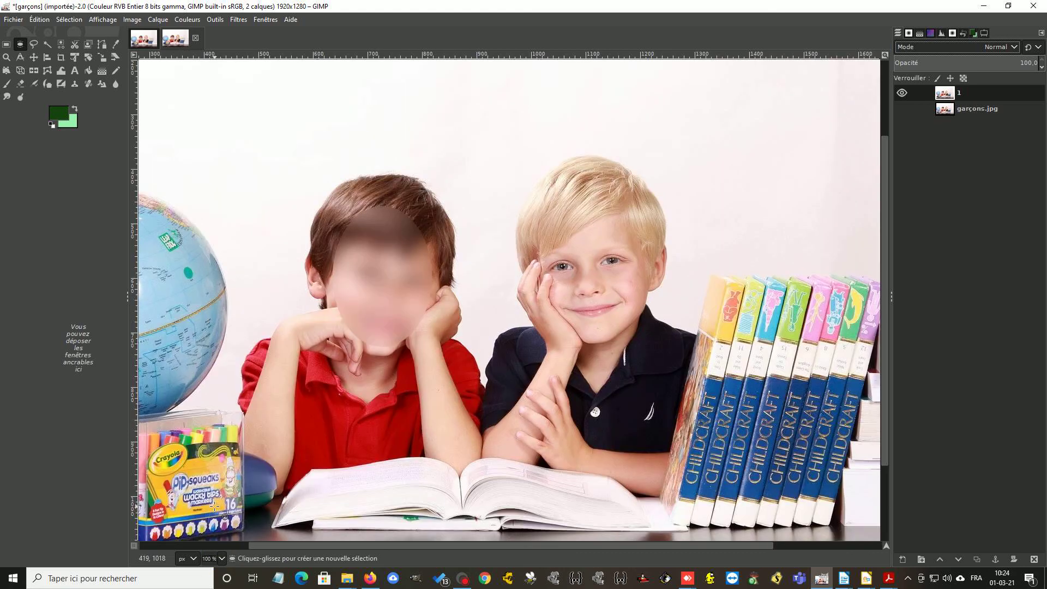
{"action": "left_click_drag", "start_coordinate": [550, 203], "coordinate": [647, 341]}
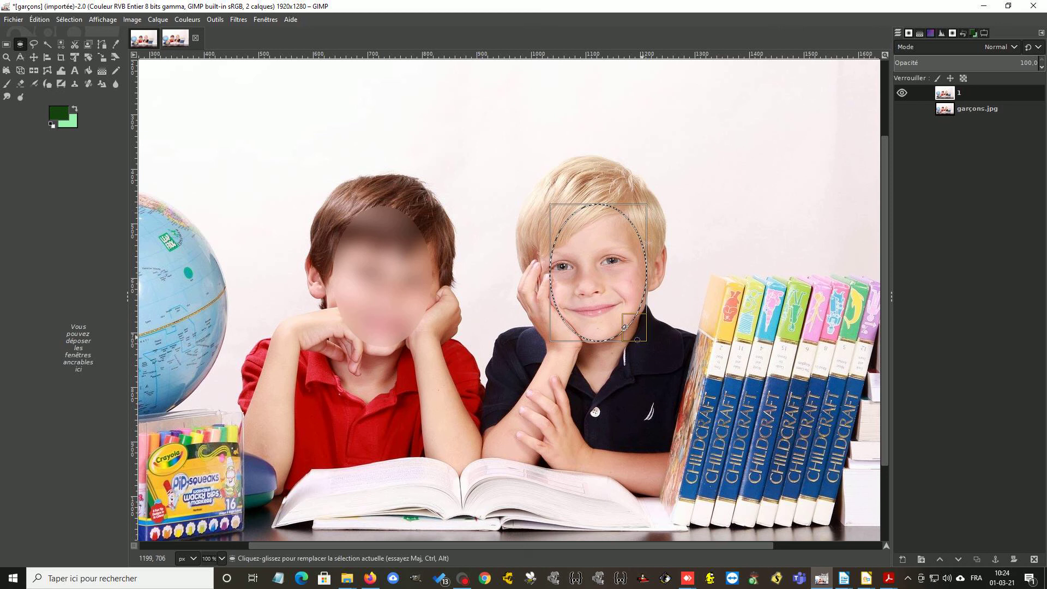
{"action": "mouse_move", "coordinate": [563, 230]}
{"action": "left_mouse_down"}
{"action": "mouse_move", "coordinate": [542, 217]}
{"action": "mouse_move", "coordinate": [548, 226]}
{"action": "left_mouse_up"}
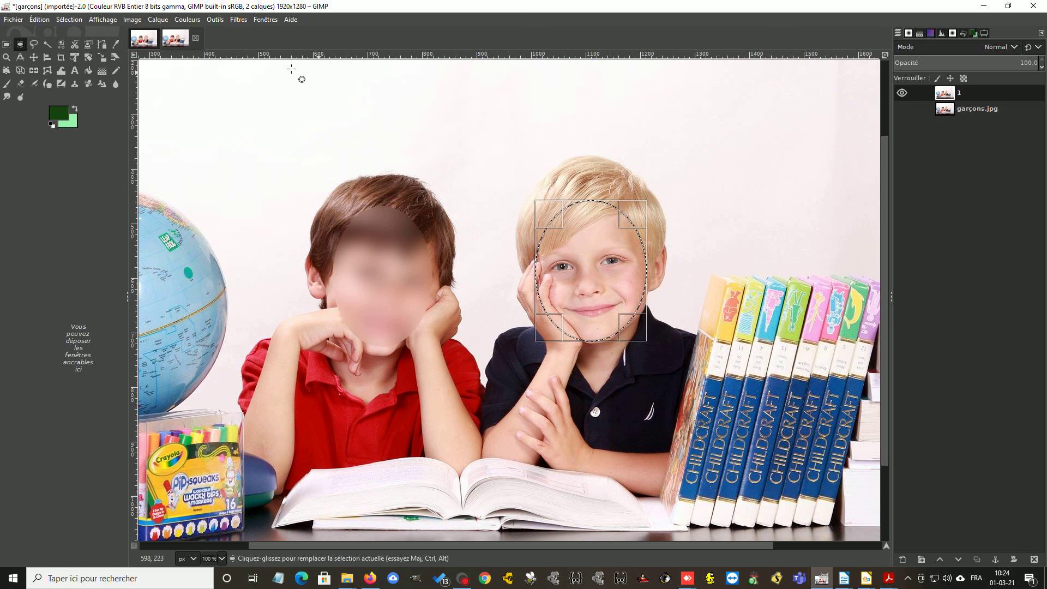
Step: Start the Pixelize filter on the blond boy's face and preview block sizes from 38 down to 3
{"action": "left_click", "coordinate": [239, 19]}
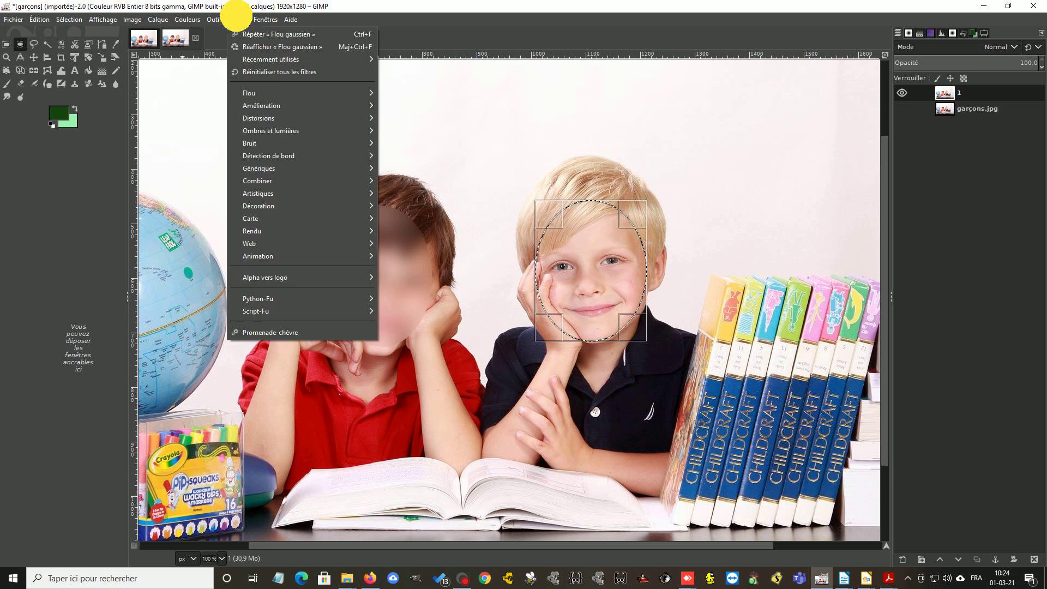
{"action": "mouse_move", "coordinate": [269, 102]}
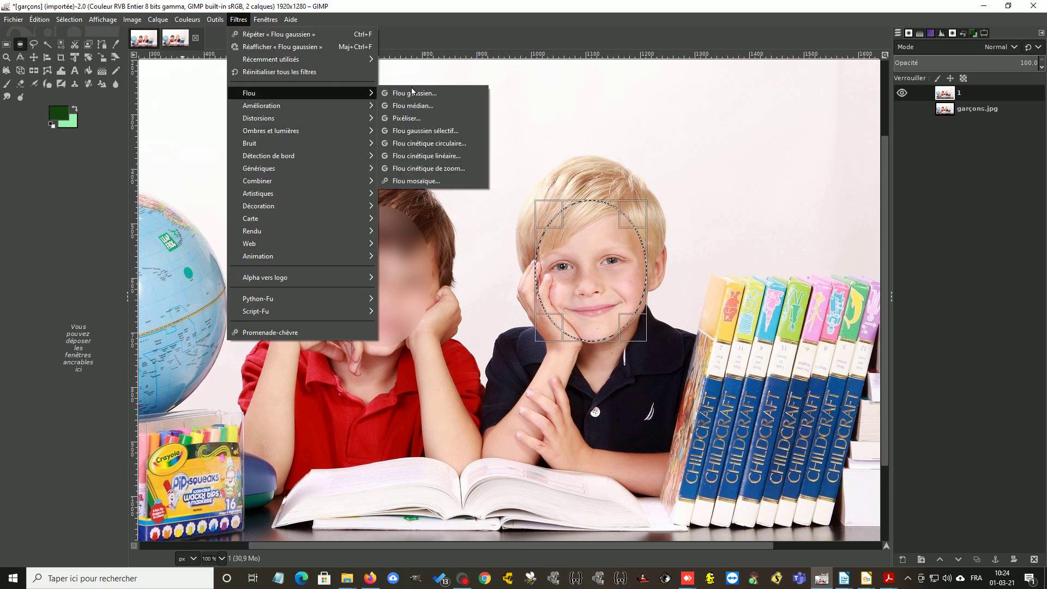
{"action": "left_click", "coordinate": [407, 119]}
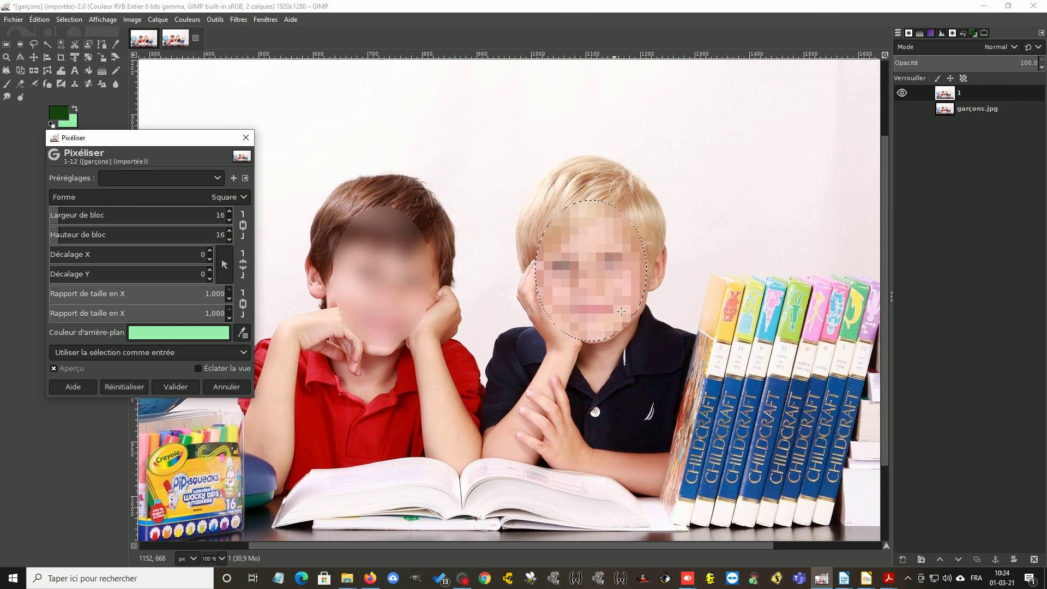
{"action": "scroll", "coordinate": [232, 215], "scroll_direction": "up", "scroll_amount": 2}
{"action": "left_click", "coordinate": [229, 210]}
{"action": "scroll", "coordinate": [229, 210], "scroll_direction": "up", "scroll_amount": 7}
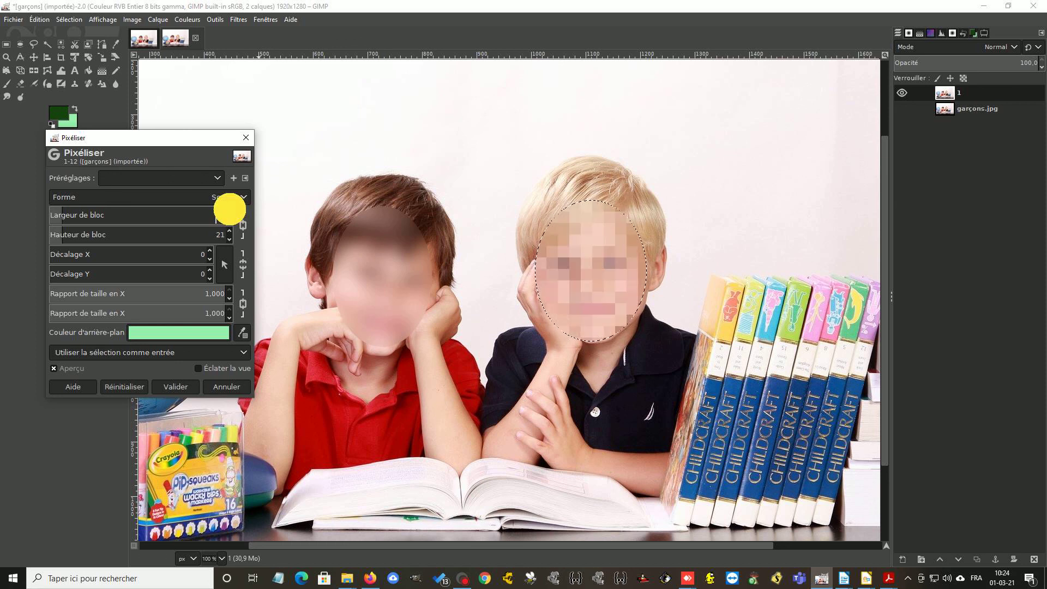
{"action": "scroll", "coordinate": [229, 209], "scroll_direction": "up", "scroll_amount": 8}
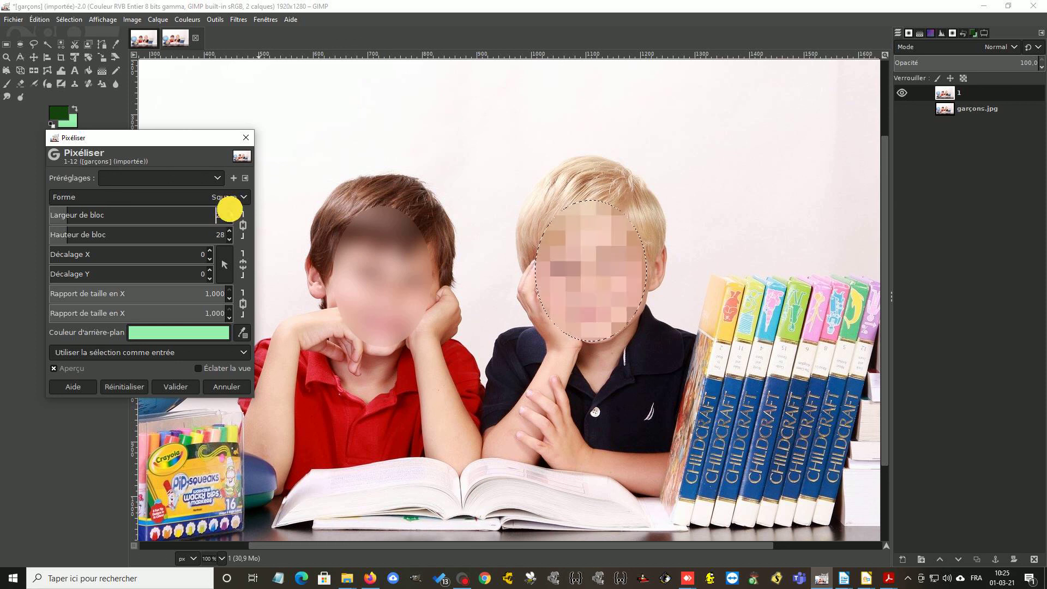
{"action": "scroll", "coordinate": [229, 210], "scroll_direction": "down", "scroll_amount": 9}
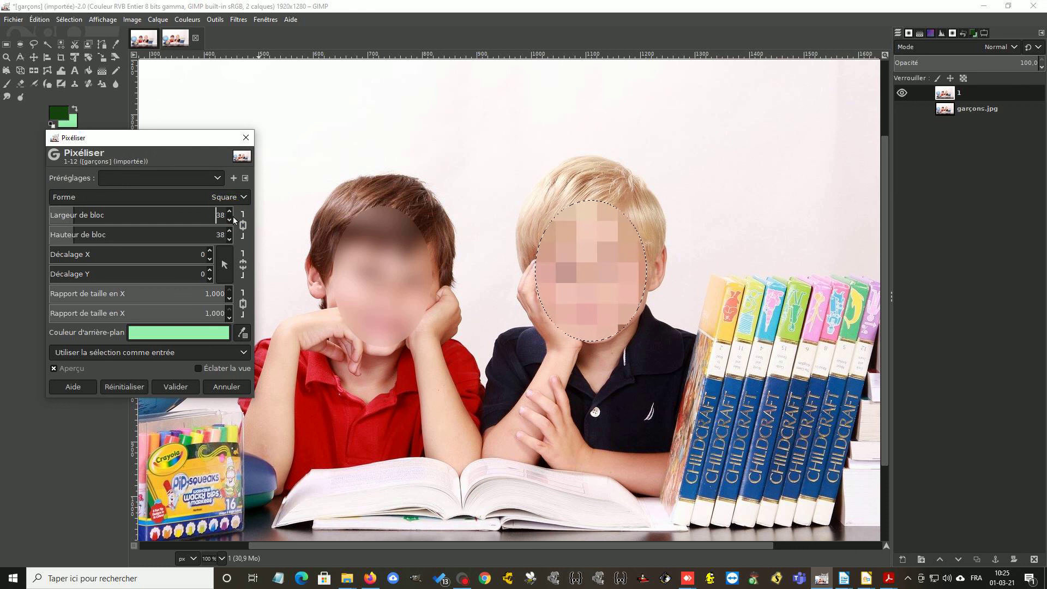
{"action": "scroll", "coordinate": [229, 215], "scroll_direction": "down", "scroll_amount": 20}
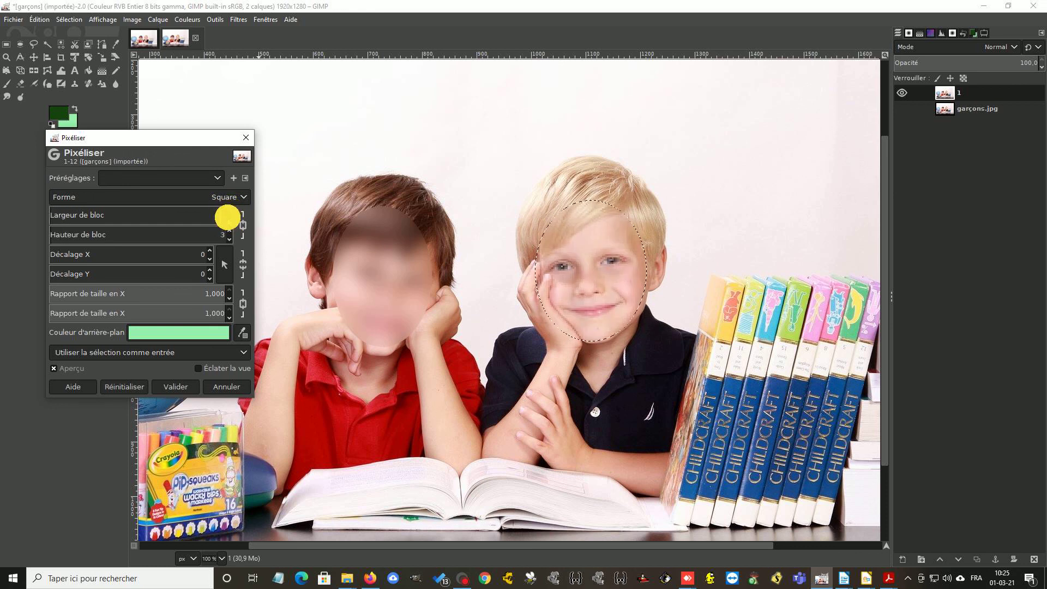
Step: Set the Pixelize block width and height to 17 and apply the filter
{"action": "left_click", "coordinate": [230, 212]}
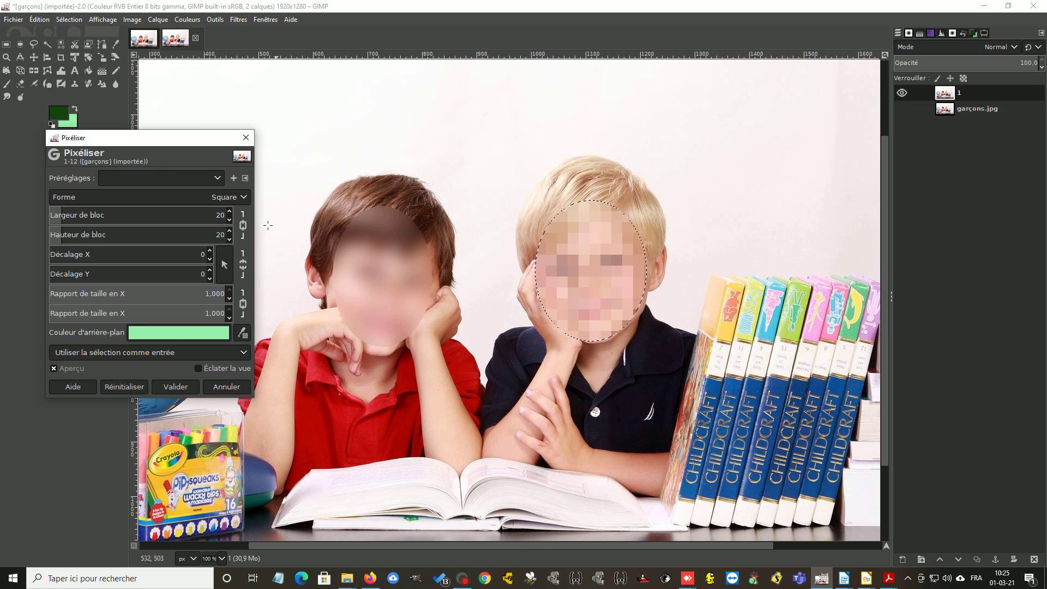
{"action": "left_click", "coordinate": [229, 219]}
{"action": "left_click", "coordinate": [229, 219]}
{"action": "left_click", "coordinate": [230, 219]}
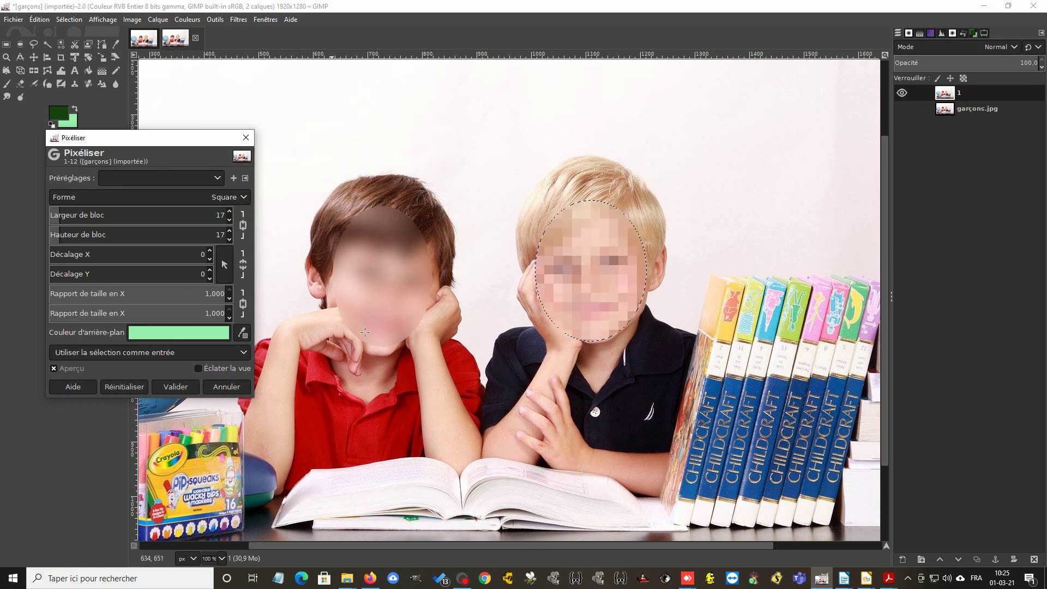
{"action": "left_click", "coordinate": [175, 387]}
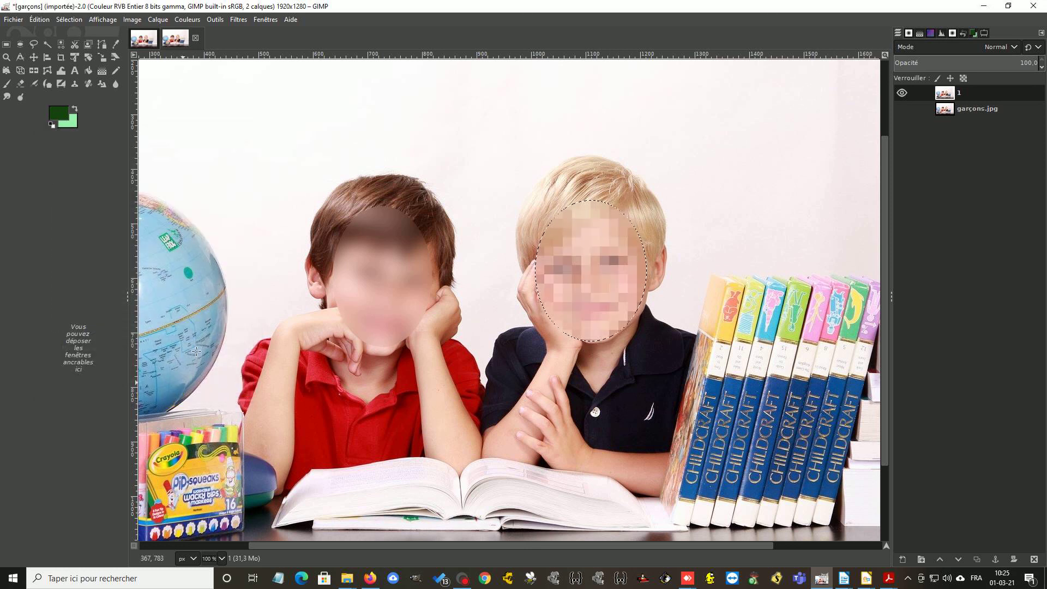
Step: Clear the selection around the pixelated face and show the whole picture at 50 % zoom
{"action": "left_click", "coordinate": [68, 19]}
{"action": "left_click", "coordinate": [85, 47]}
{"action": "left_click", "coordinate": [221, 558]}
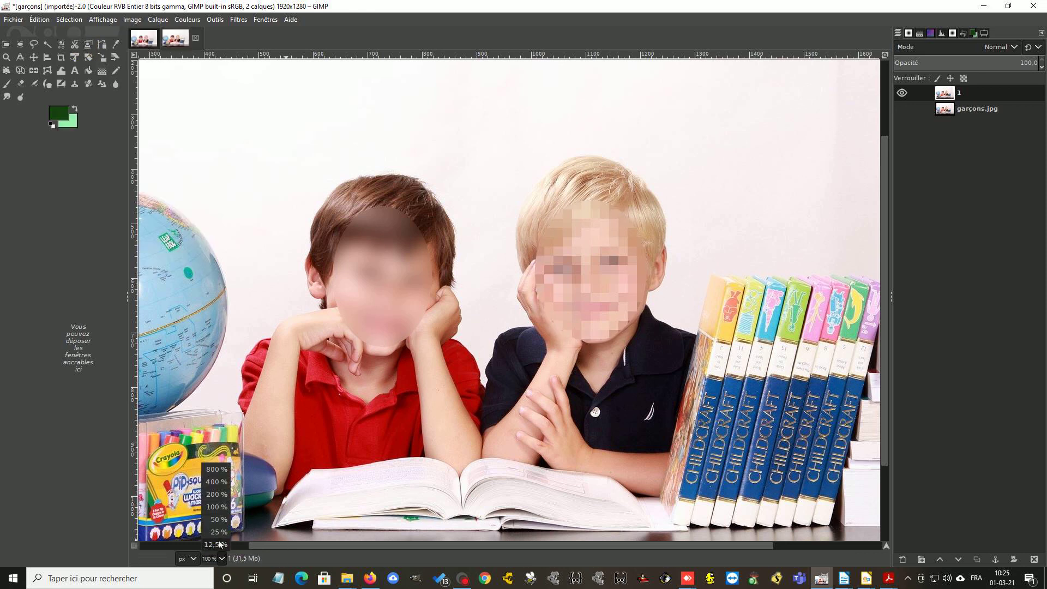
{"action": "left_click", "coordinate": [217, 520]}
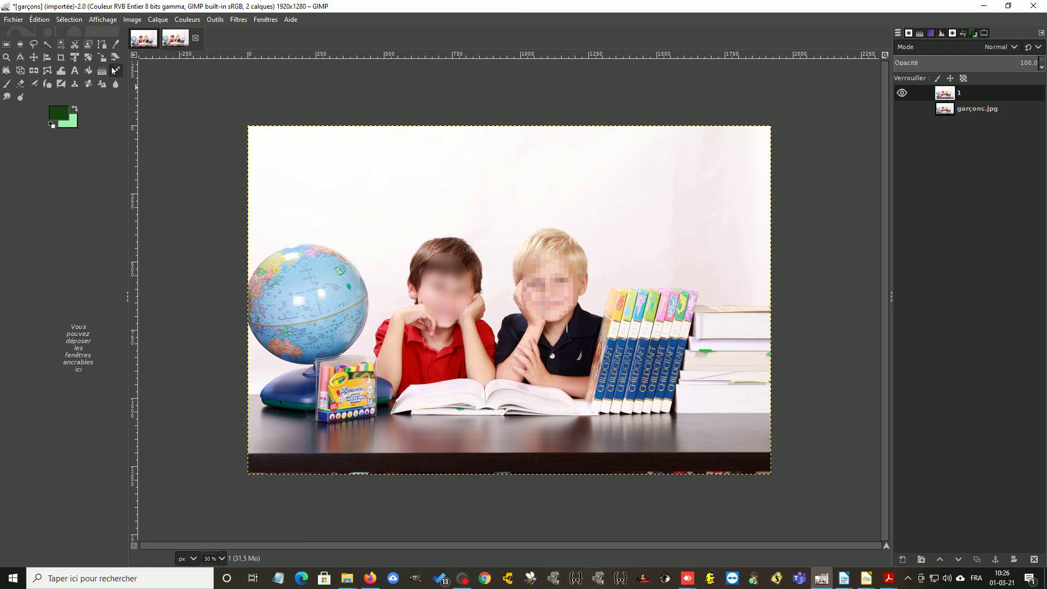
{"action": "left_click", "coordinate": [462, 579]}
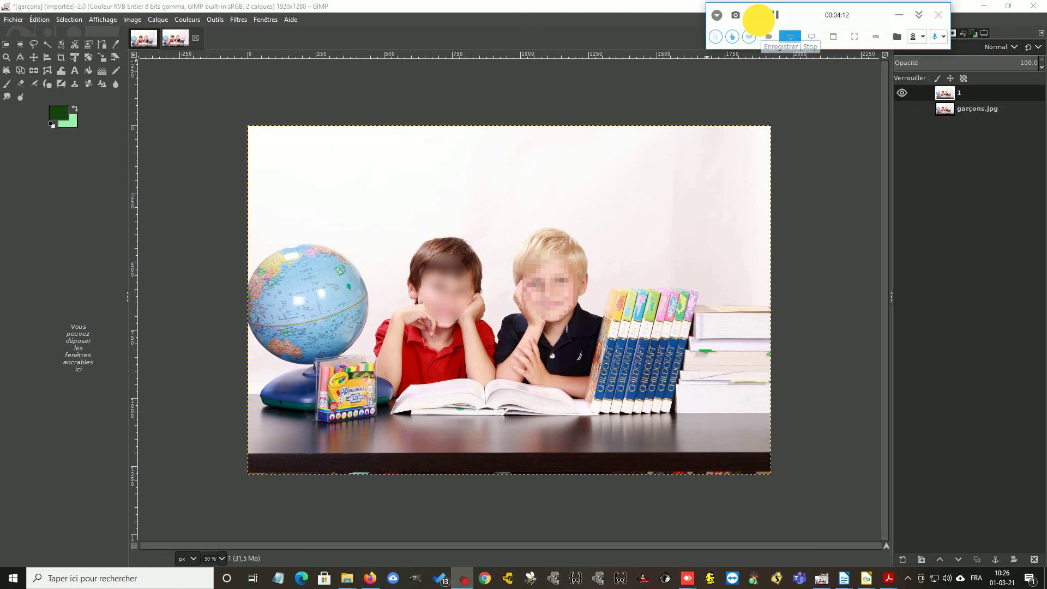